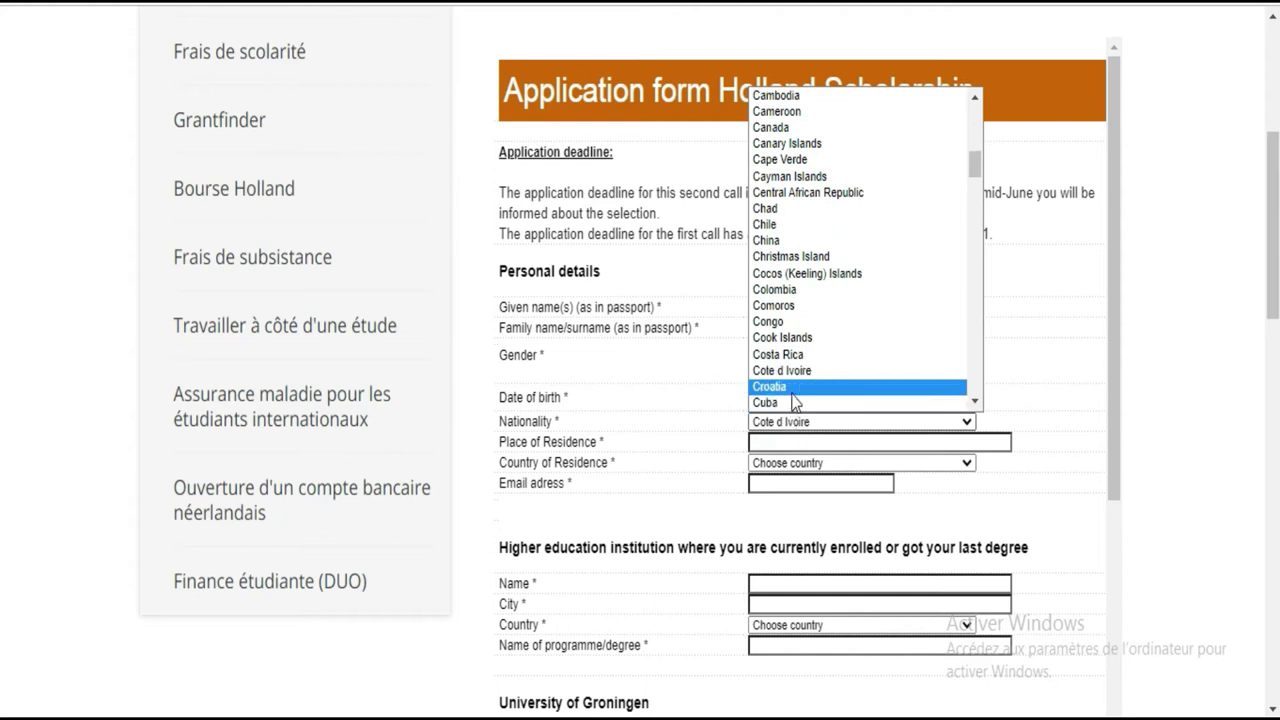
# Choose Cote d Ivoire as nationality and type the place of residence
pyautogui.click(794, 376)
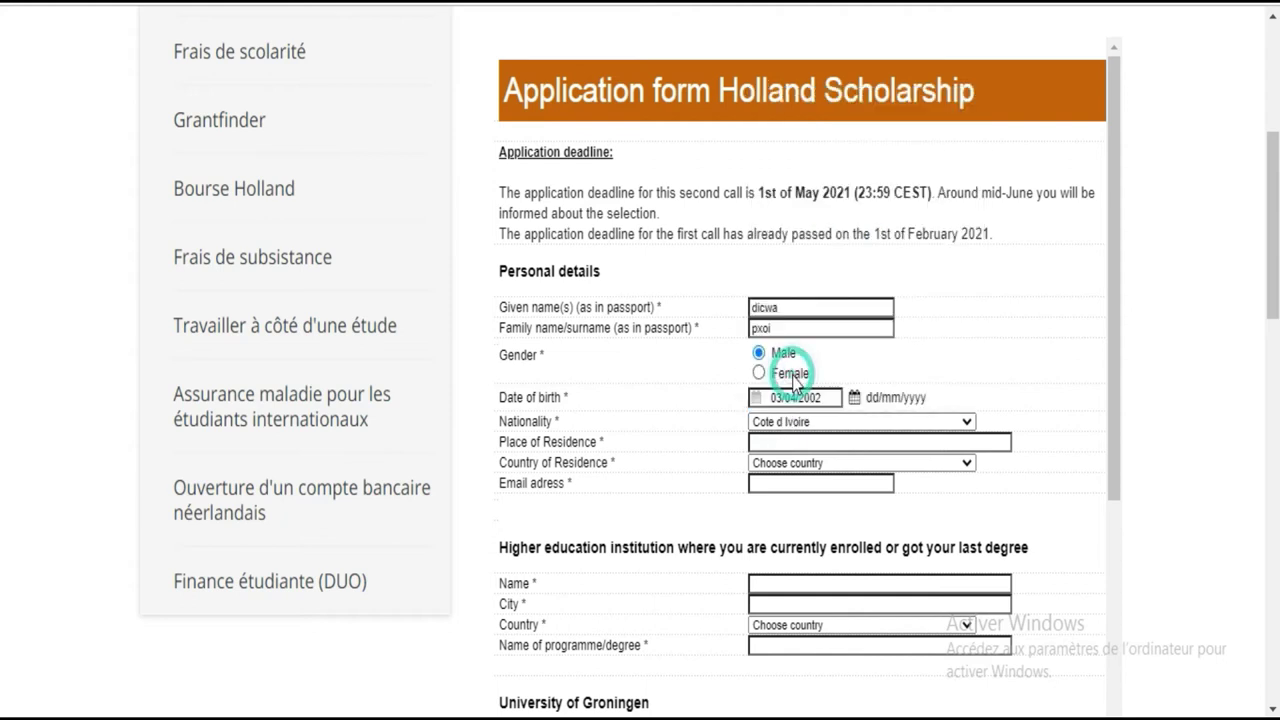
pyautogui.click(789, 443)
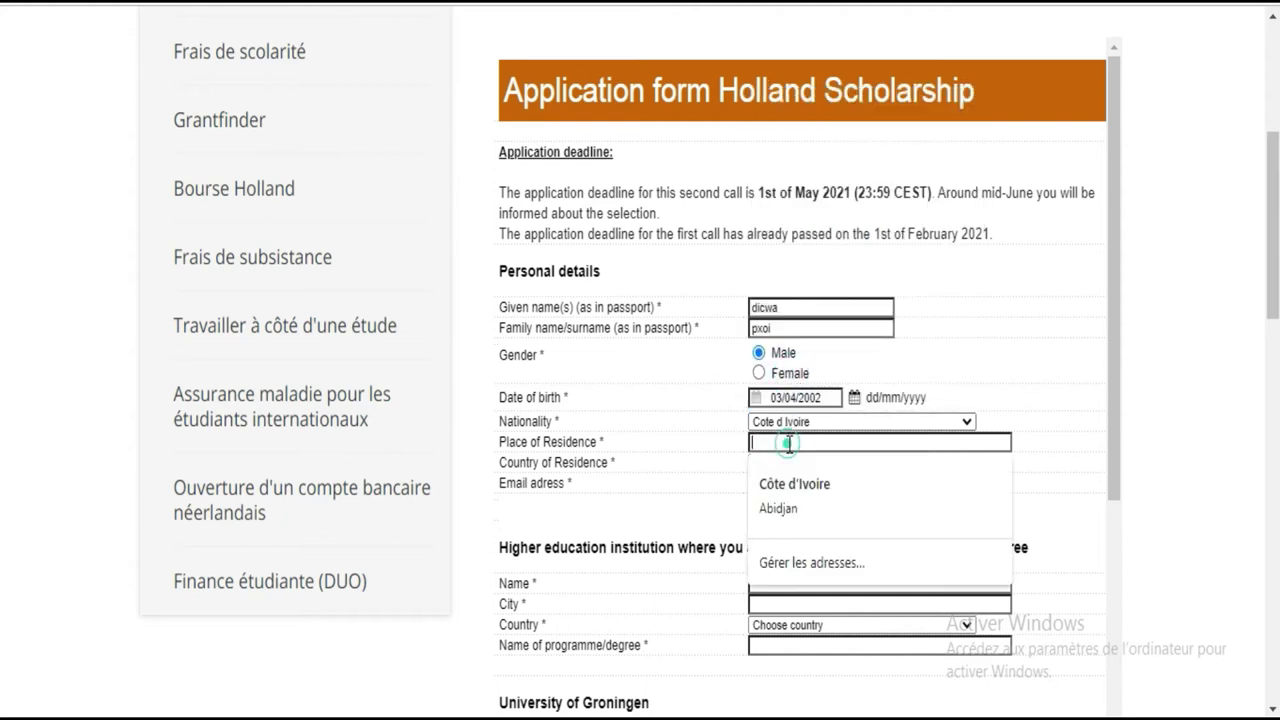
pyautogui.write('qbidjo')
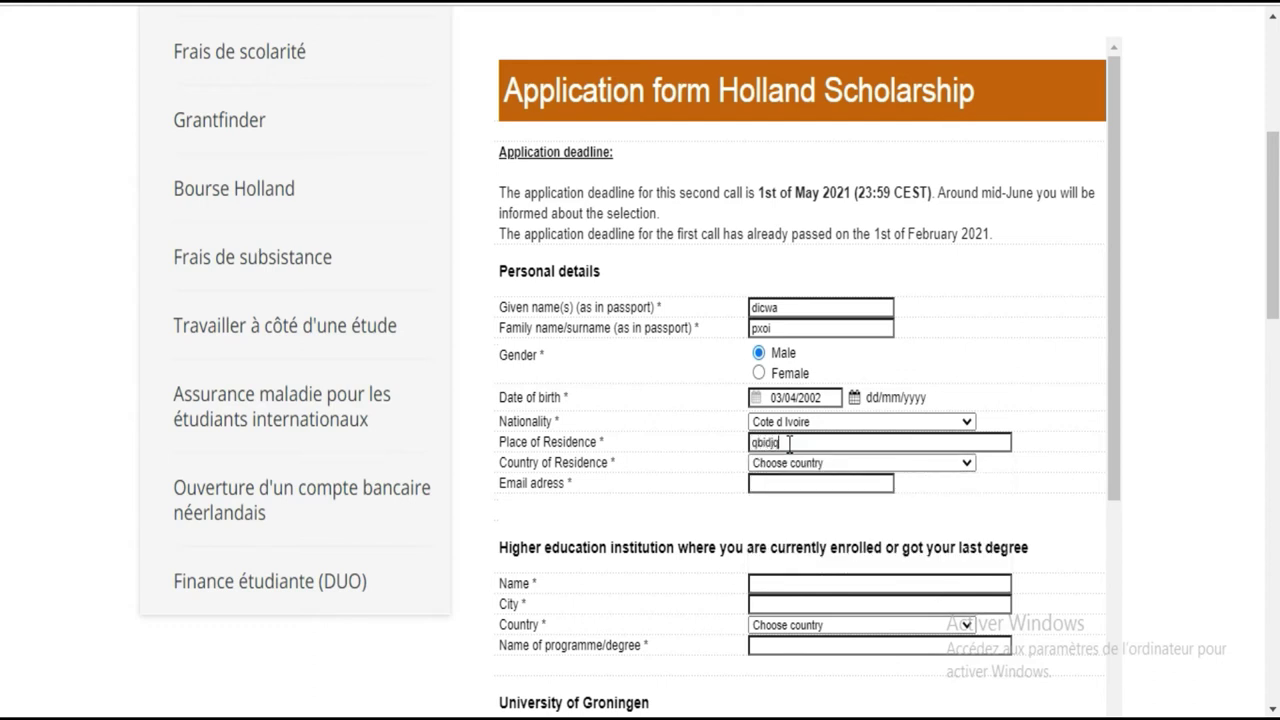
pyautogui.press('BackSpace')
pyautogui.write('qn')
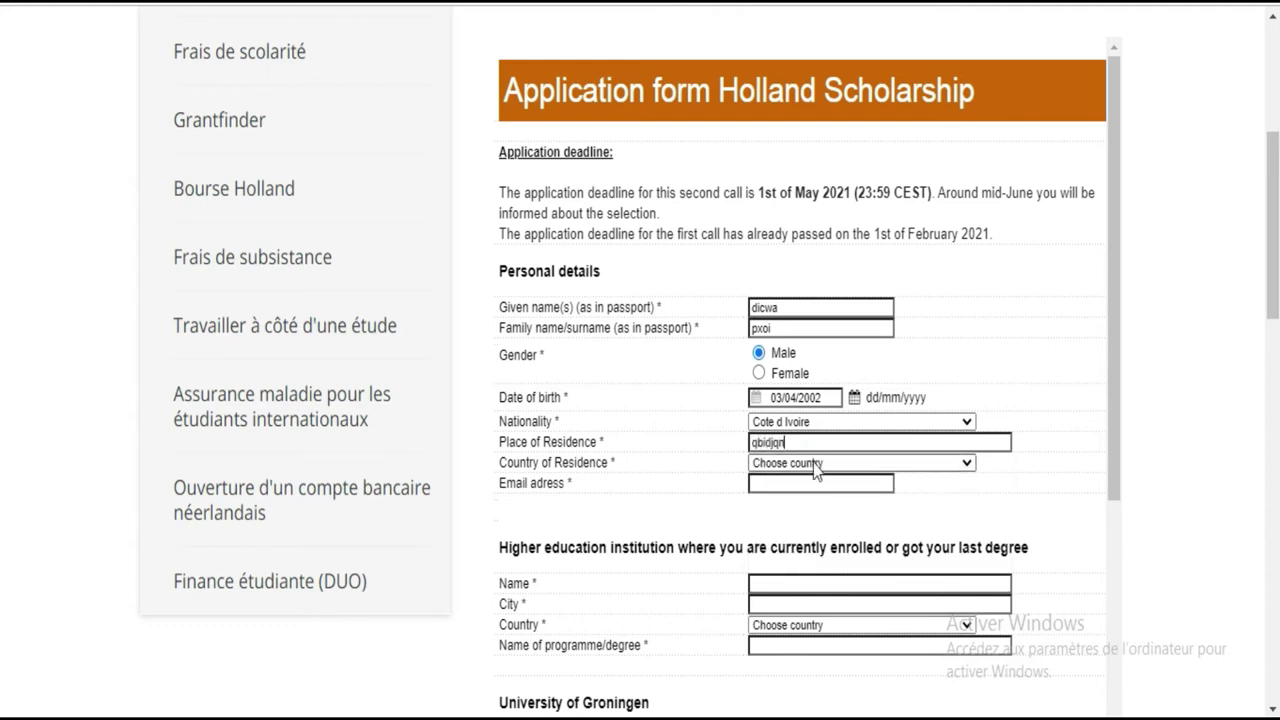
pyautogui.click(838, 472)
# Set the country of residence to Cote d Ivoire
pyautogui.click(835, 464)
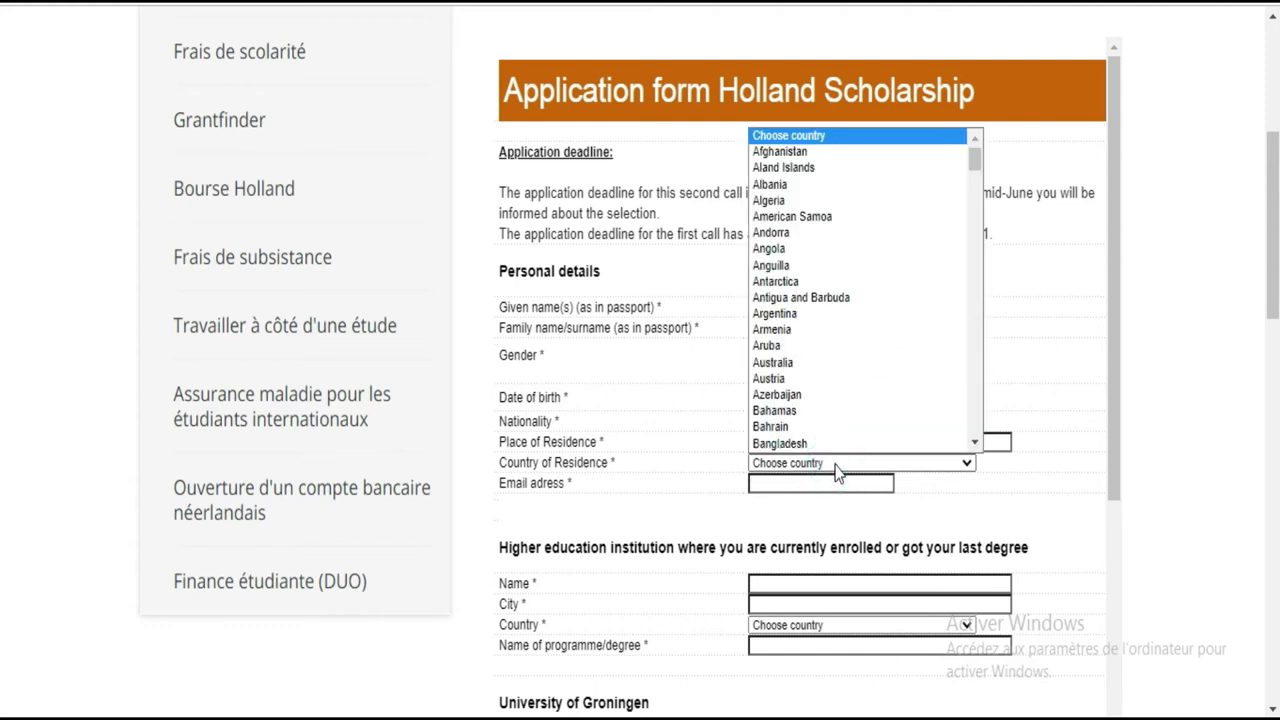
pyautogui.write('cote')
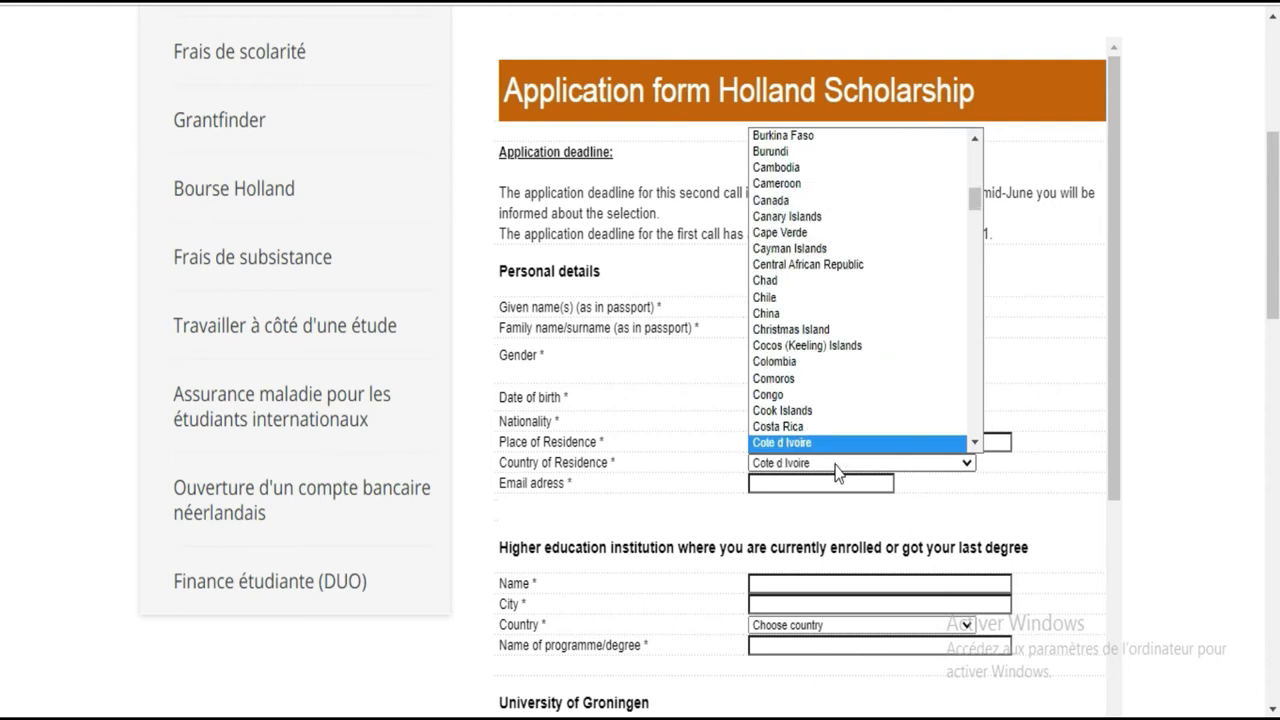
pyautogui.scroll(-1, 835, 445)
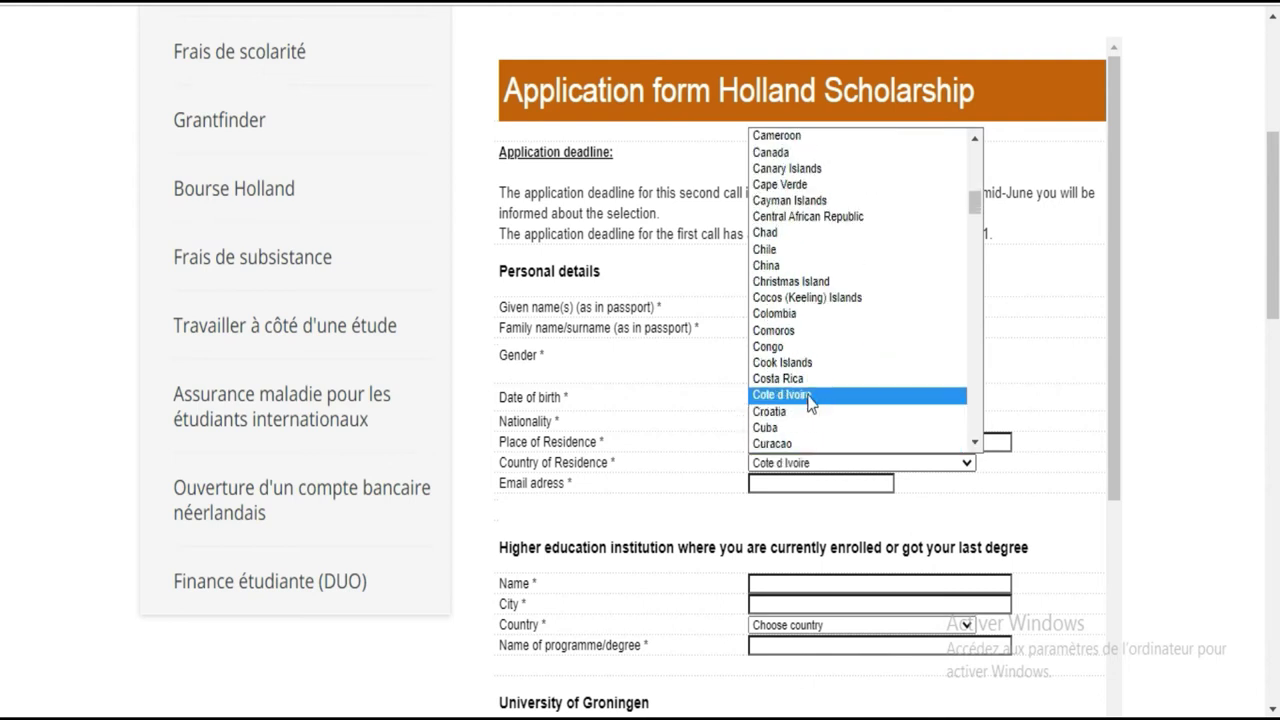
pyautogui.click(810, 398)
# Enter the email address, dismiss the invalid-email warning, and retype the full address
pyautogui.click(797, 482)
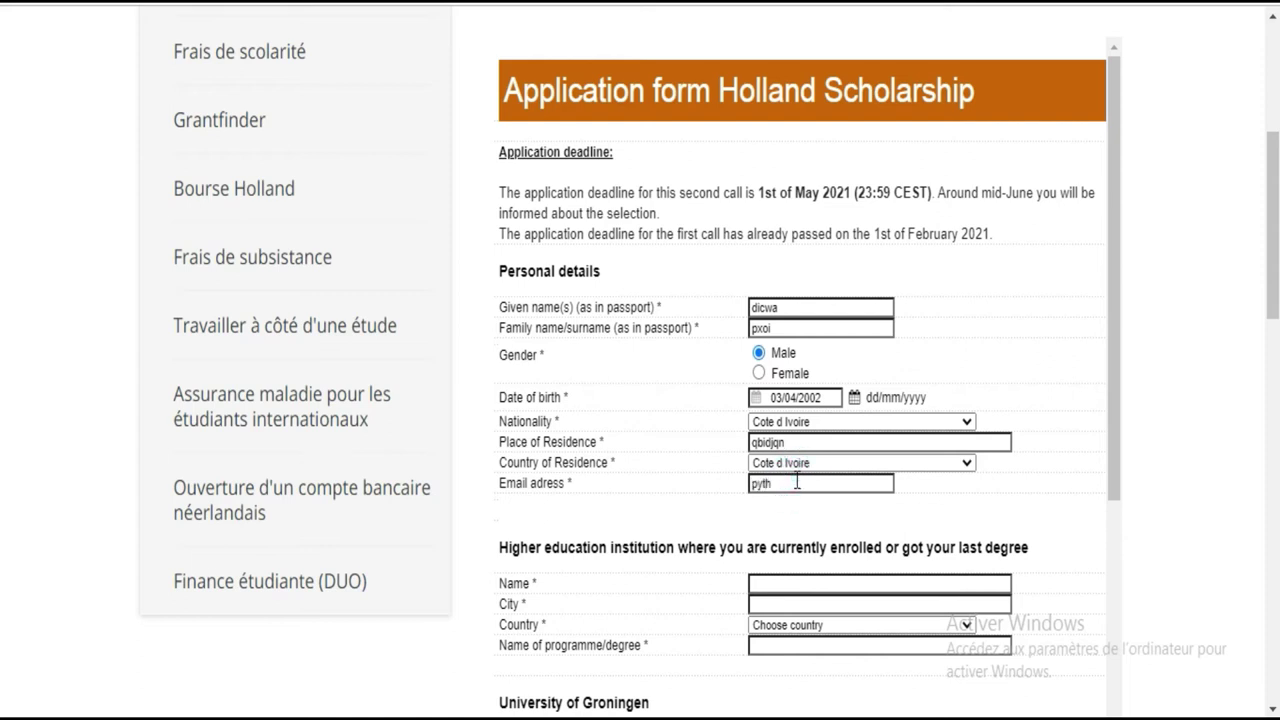
pyautogui.press('Tab')
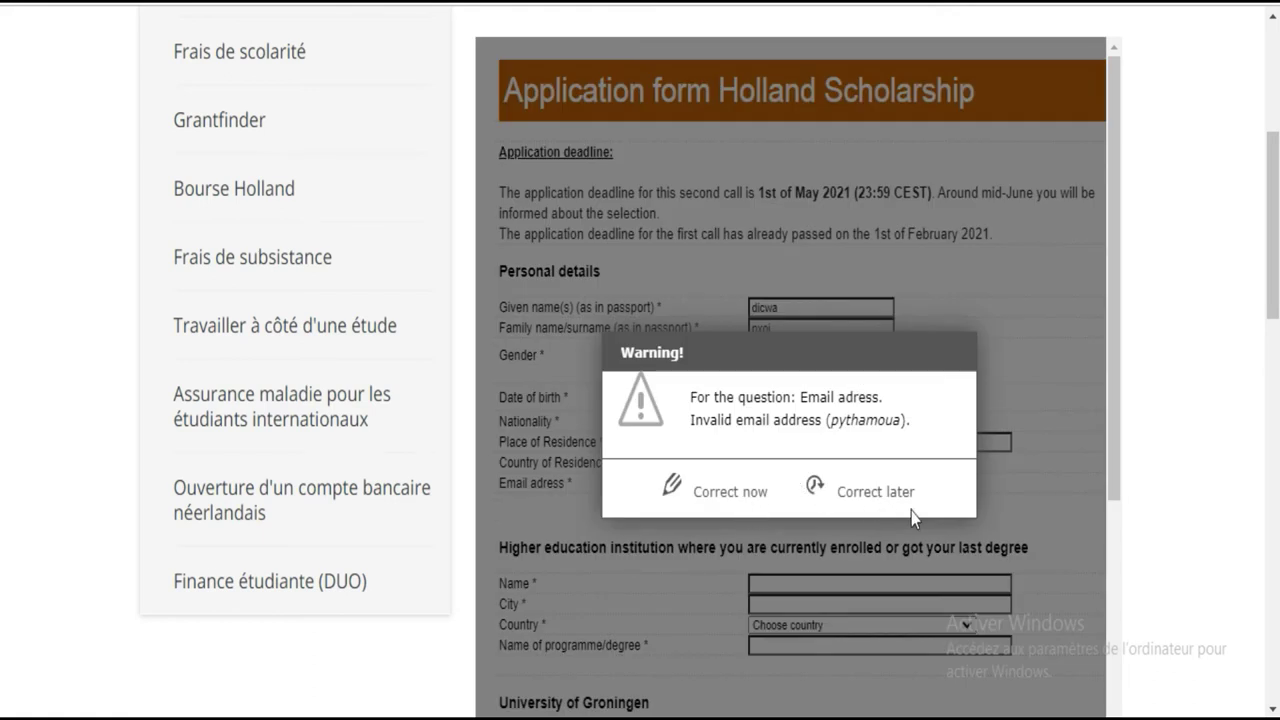
pyautogui.press('Return')
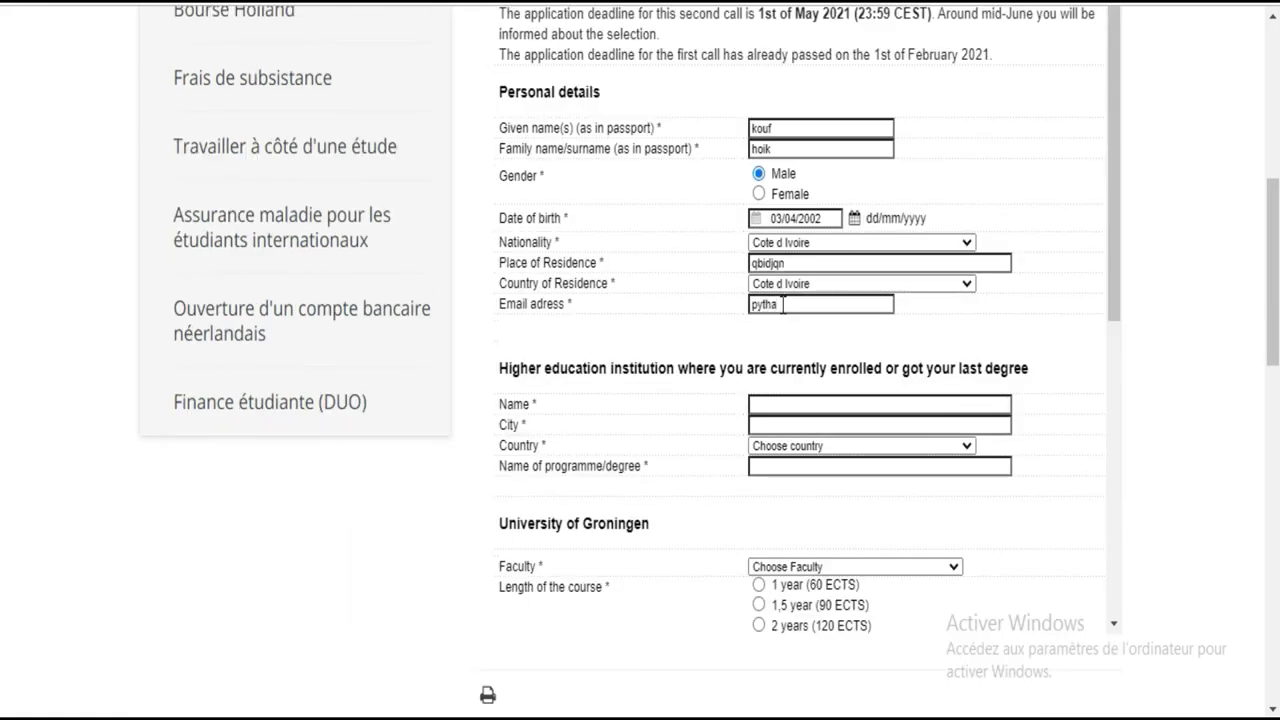
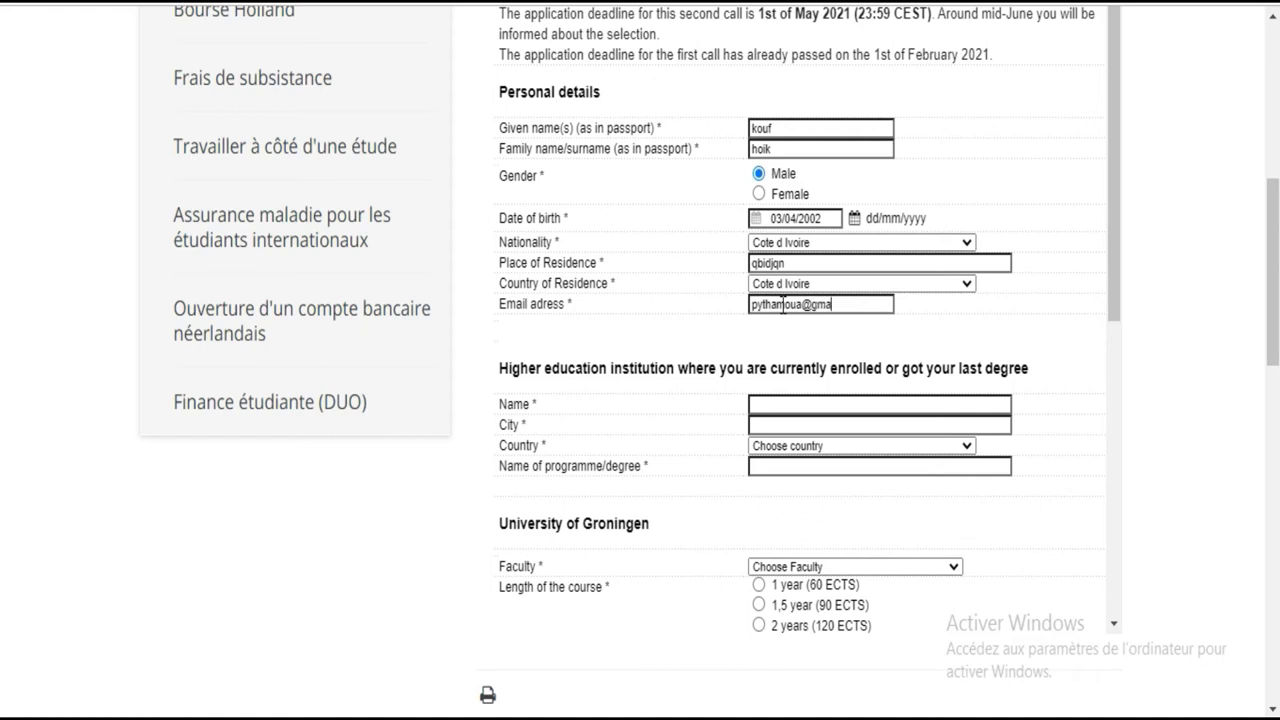
# Translate the page into English, then switch it back to French
pyautogui.moveTo(1117, 117); pyautogui.dragTo(1117, 187)
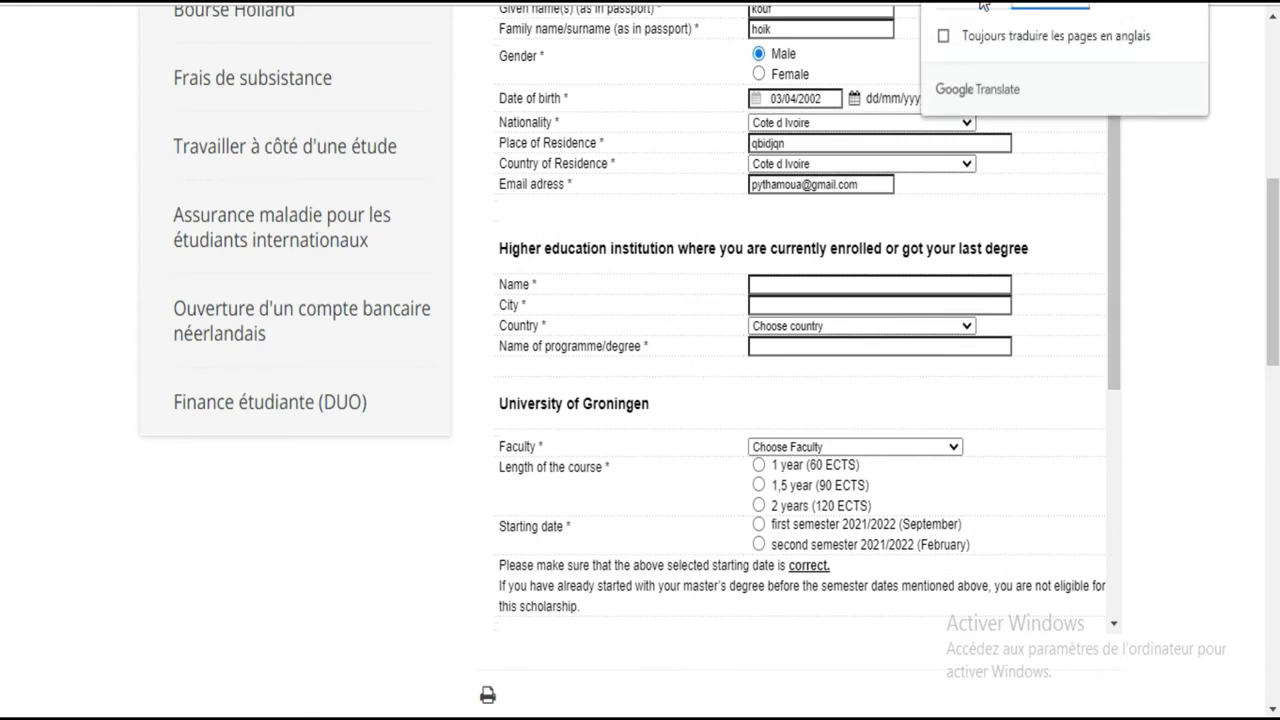
pyautogui.click(993, 5)
pyautogui.click(1034, 5)
# Replace the misspelled place of residence with 'abidjan'
pyautogui.click(792, 143)
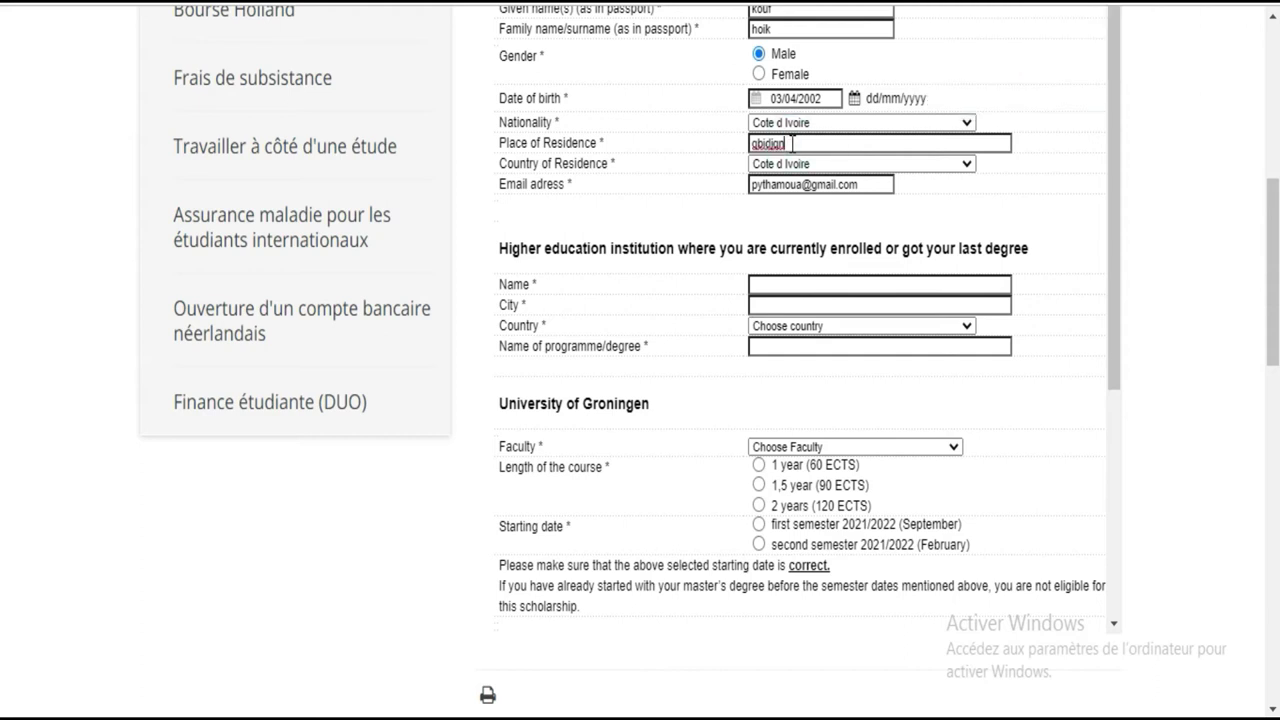
pyautogui.moveTo(792, 143); pyautogui.dragTo(748, 144)
pyautogui.write('abidjan')
pyautogui.click(789, 283)
# Enter 'lycee moderne' as the previous institution and 'abidjan' as its city
pyautogui.write('lycce')
pyautogui.press('BackSpace')
pyautogui.press('BackSpace')
pyautogui.write('ee moderne')
pyautogui.click(802, 308)
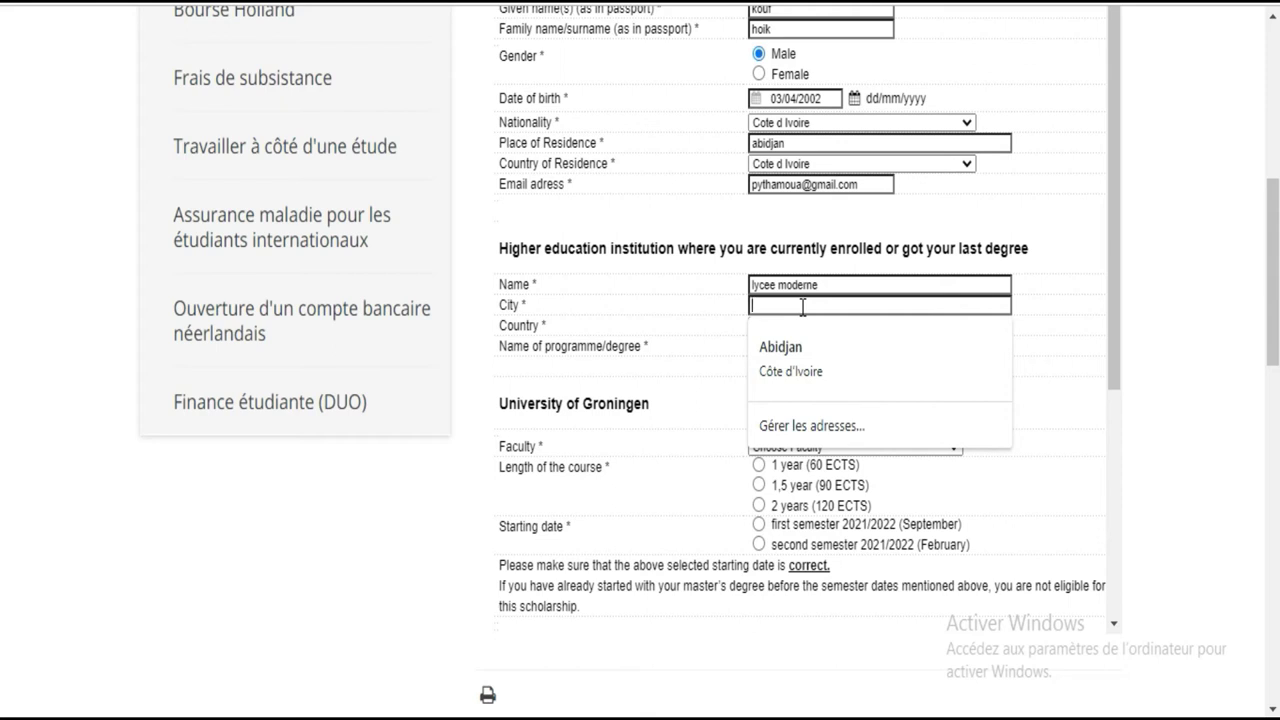
pyautogui.write('qbidj')
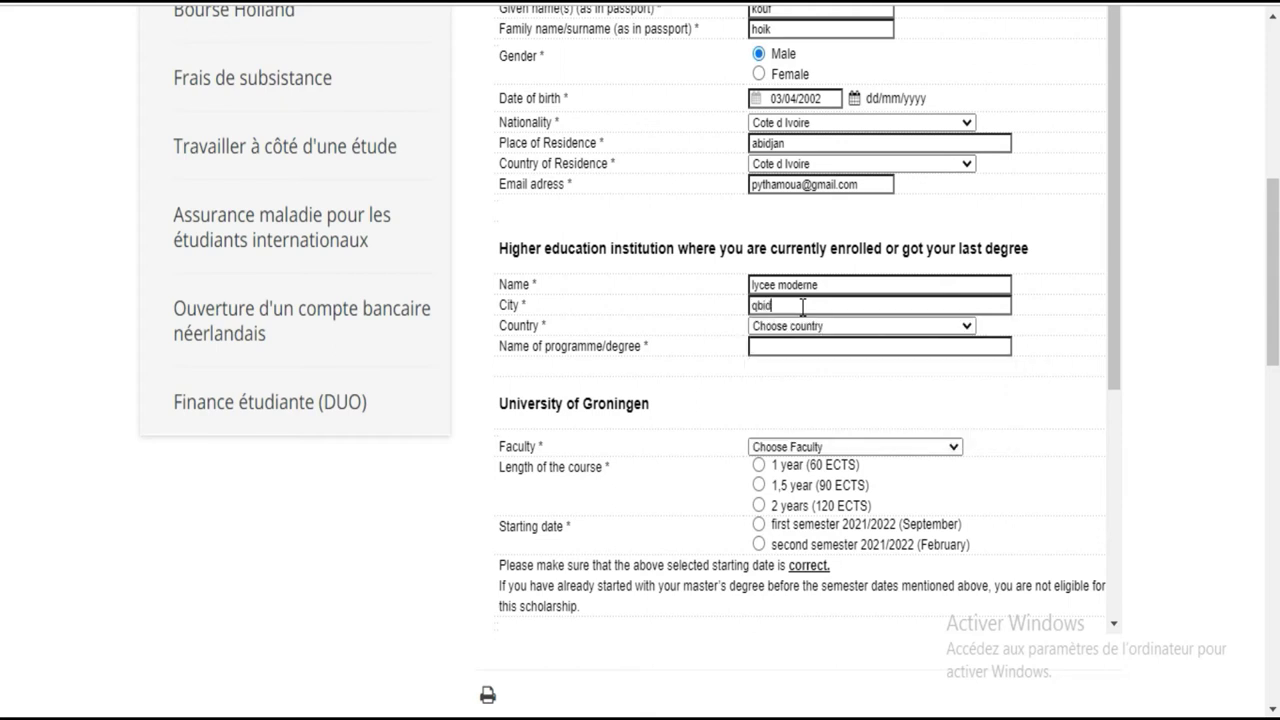
pyautogui.write('q')
pyautogui.press('BackSpace')
pyautogui.press('BackSpace')
pyautogui.press('BackSpace')
pyautogui.press('BackSpace')
pyautogui.press('BackSpace')
pyautogui.press('BackSpace')
pyautogui.write('abidjq')
pyautogui.press('BackSpace')
pyautogui.write('an')
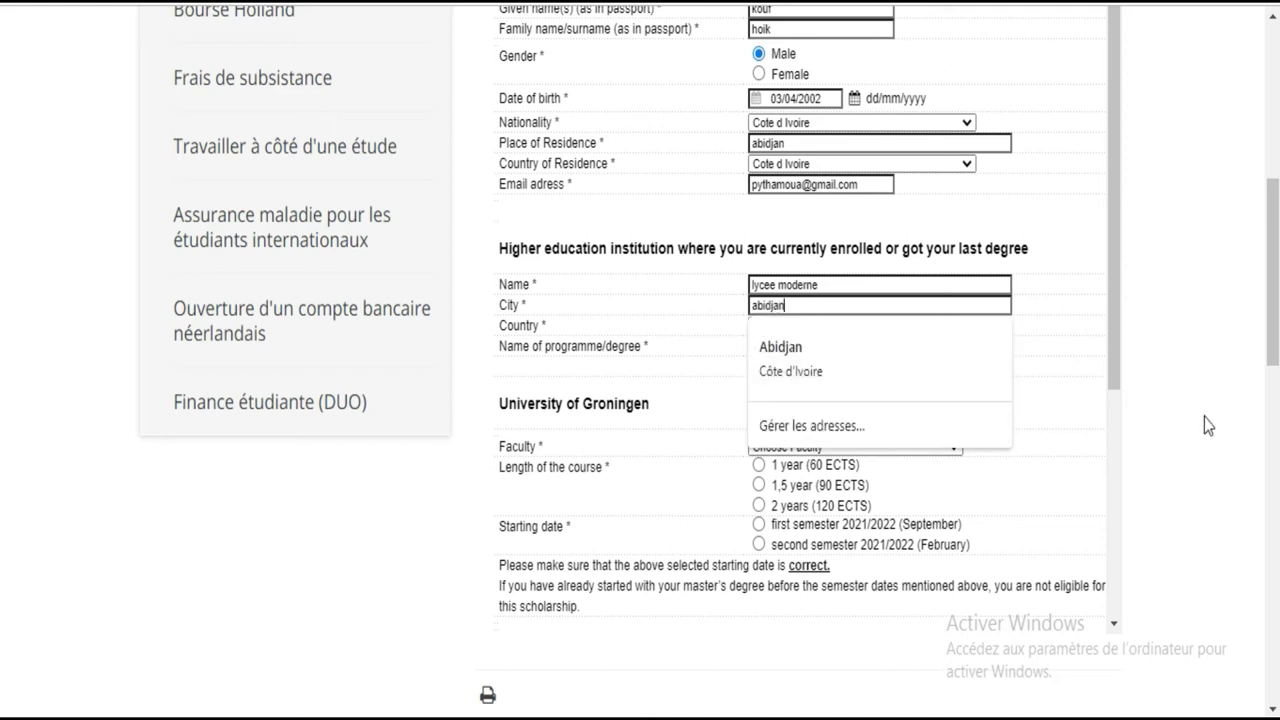
pyautogui.click(1203, 325)
# Set the institution country to Cote d Ivoire and the degree to 'secondory school degree'
pyautogui.click(858, 328)
pyautogui.write('cot')
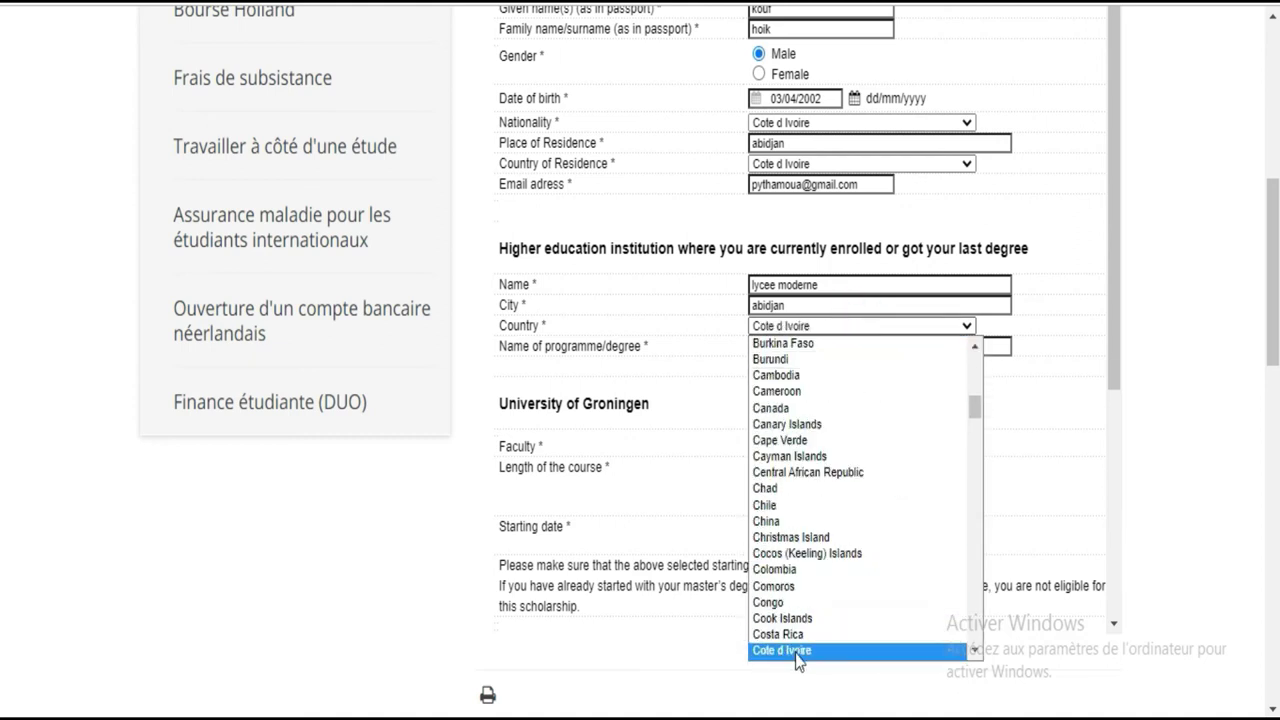
pyautogui.click(796, 652)
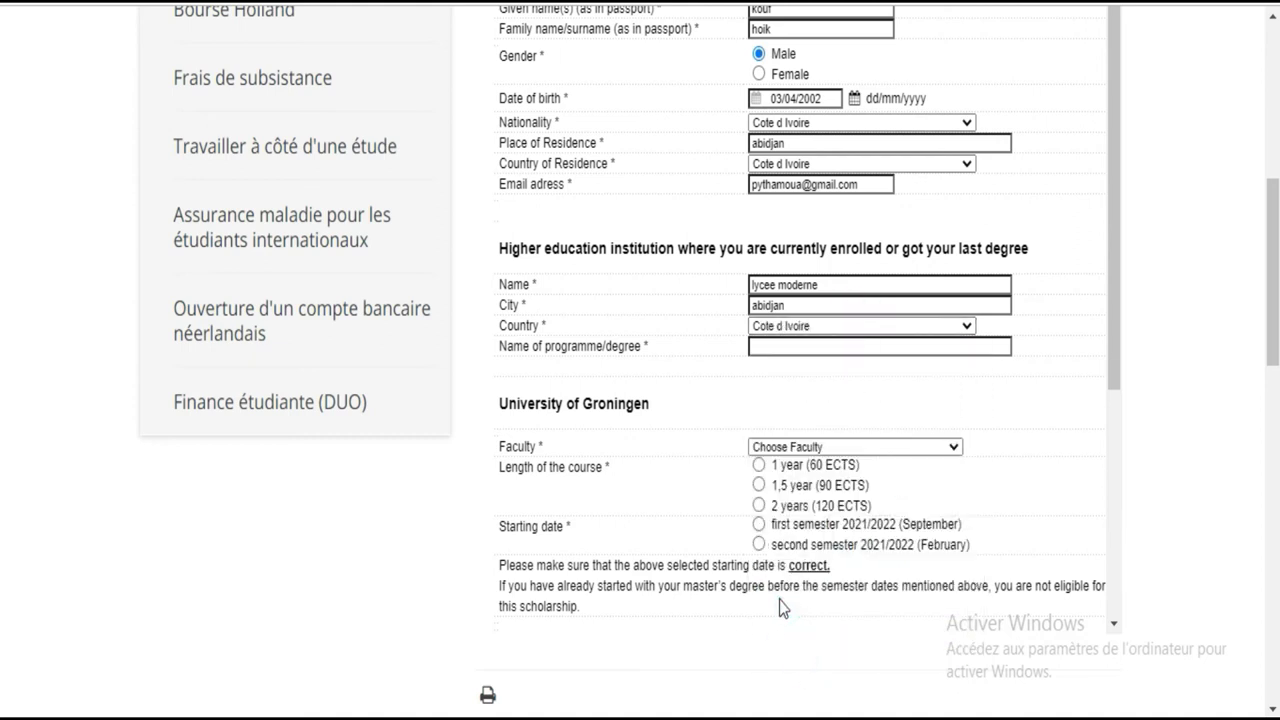
pyautogui.click(766, 346)
pyautogui.write('secondory school degree')
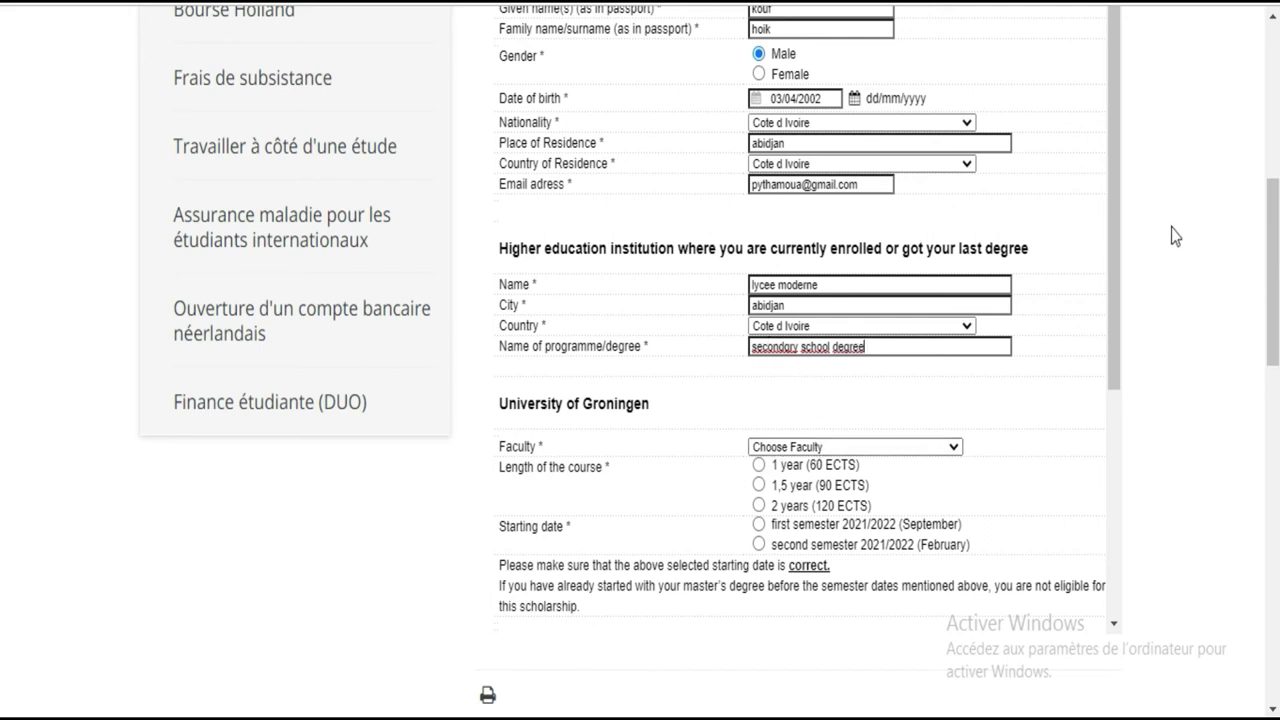
# Select Faculty of Medical Sciences and the MSc in Clinical and Psychosocial Epidemiology programme
pyautogui.moveTo(1120, 200); pyautogui.dragTo(1117, 314)
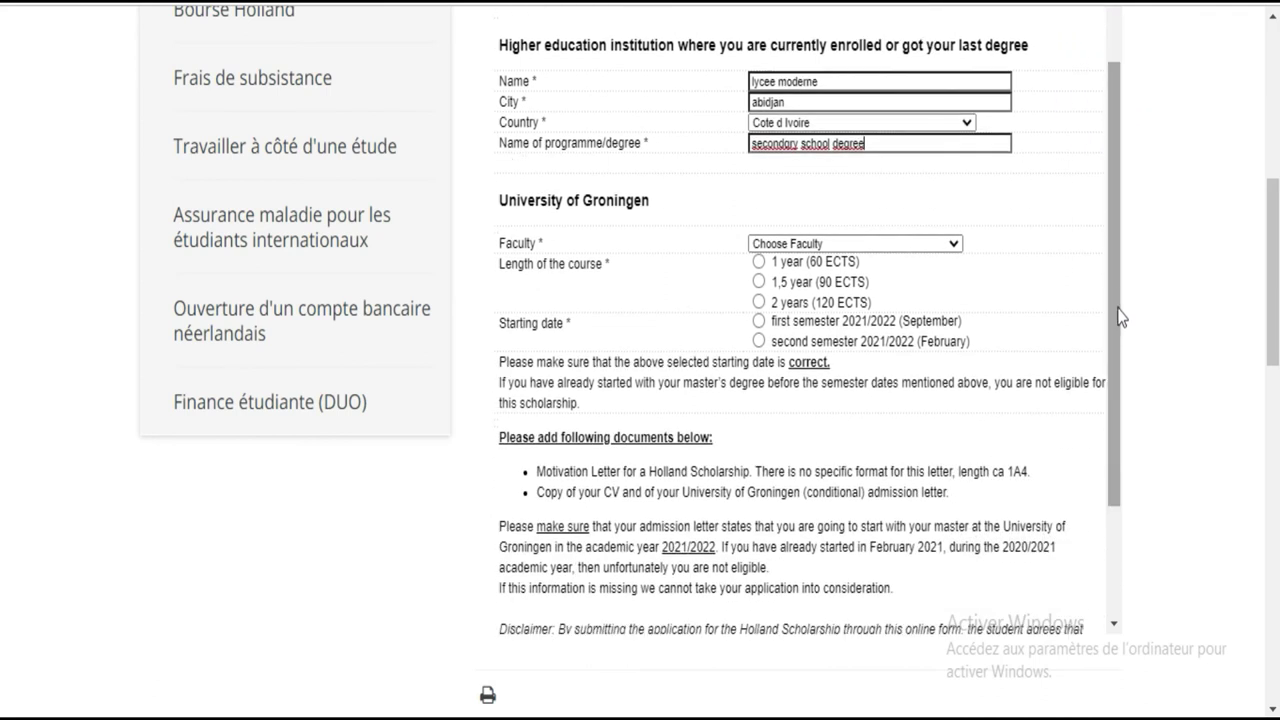
pyautogui.click(891, 246)
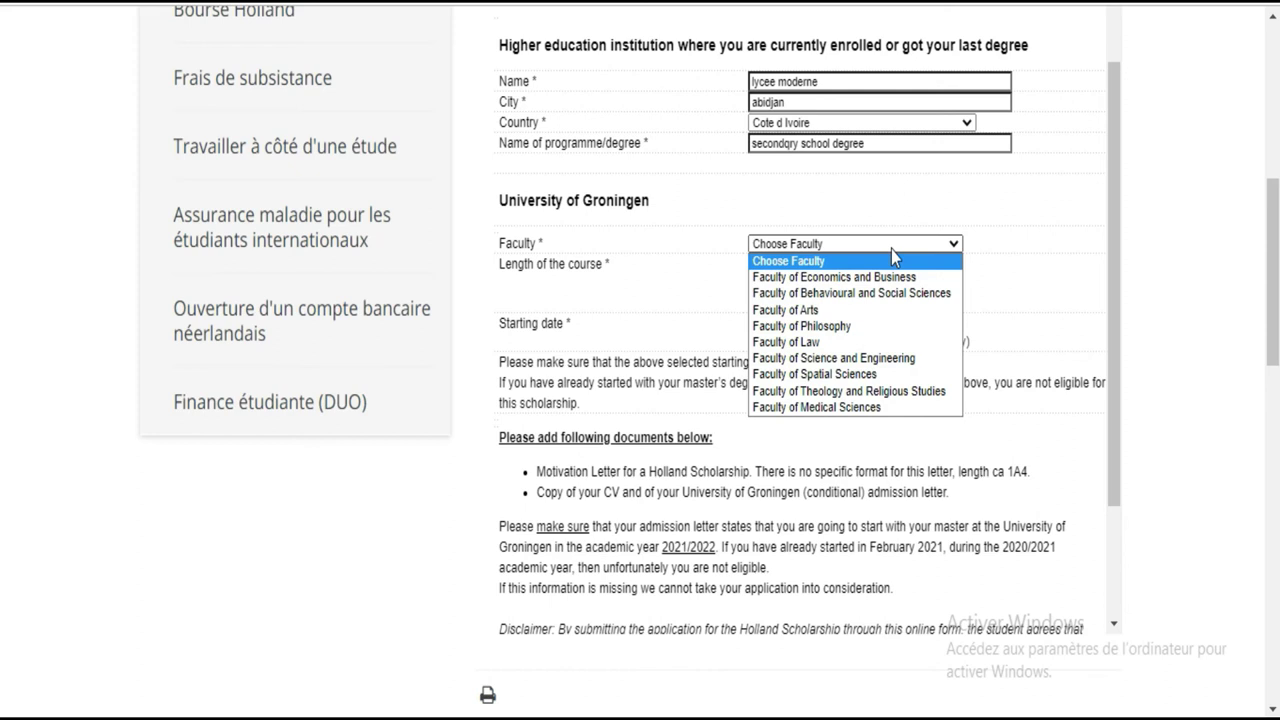
pyautogui.click(866, 409)
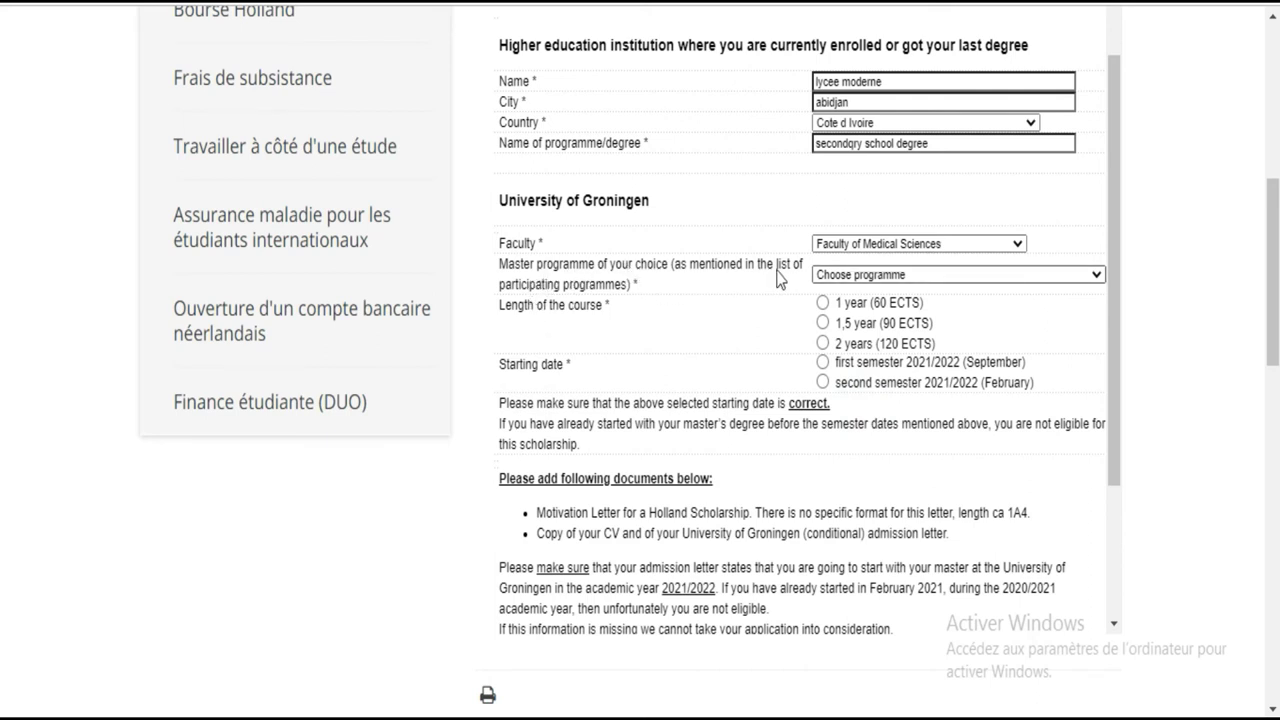
pyautogui.click(1031, 274)
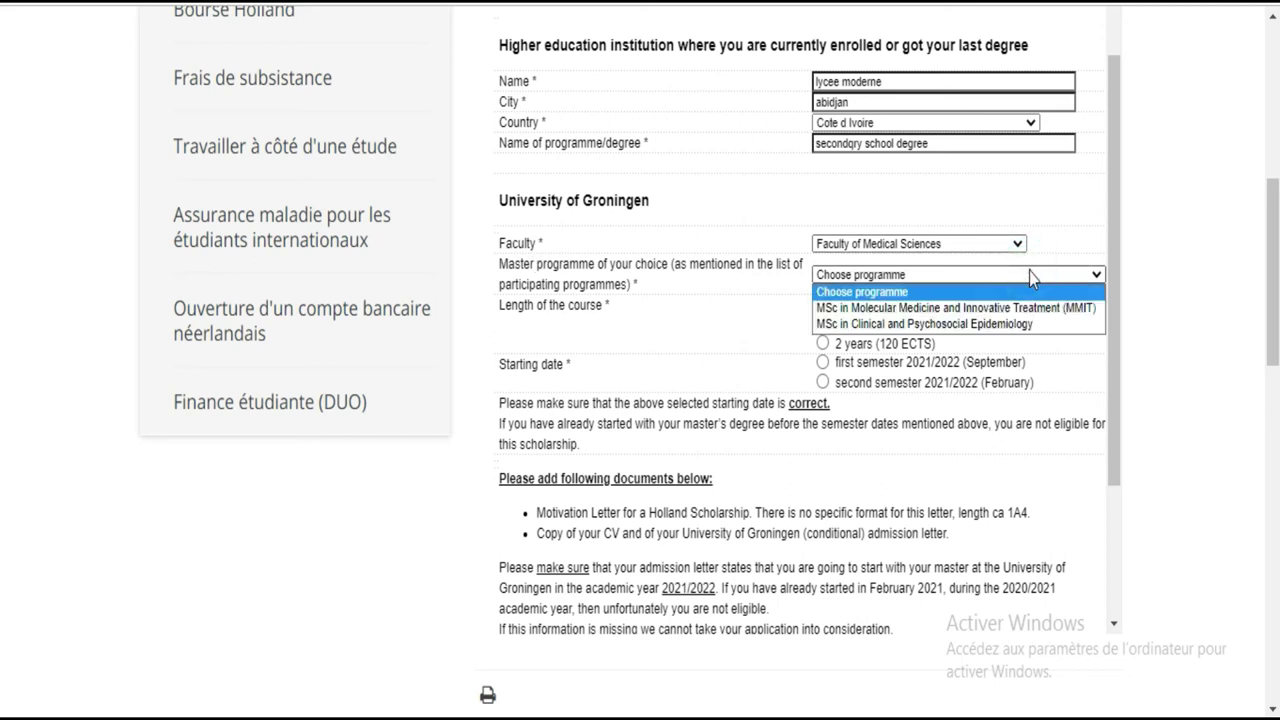
pyautogui.click(1020, 325)
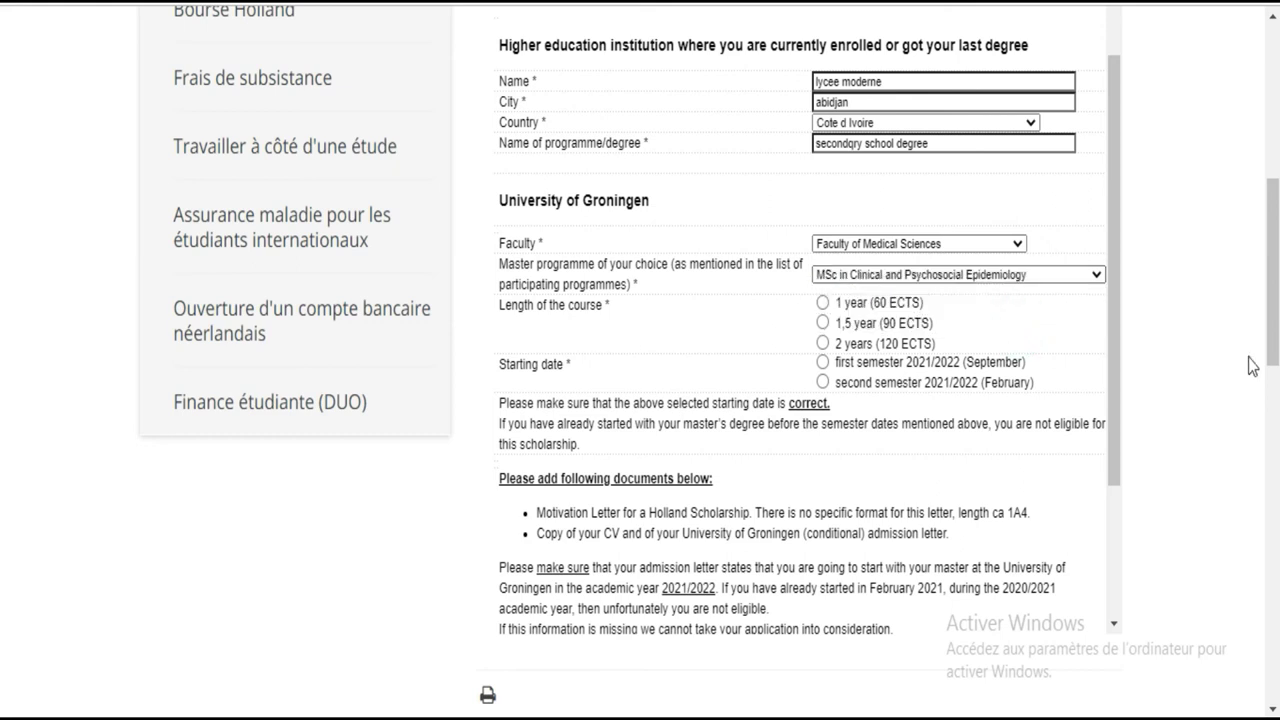
pyautogui.moveTo(1117, 236); pyautogui.dragTo(1123, 370)
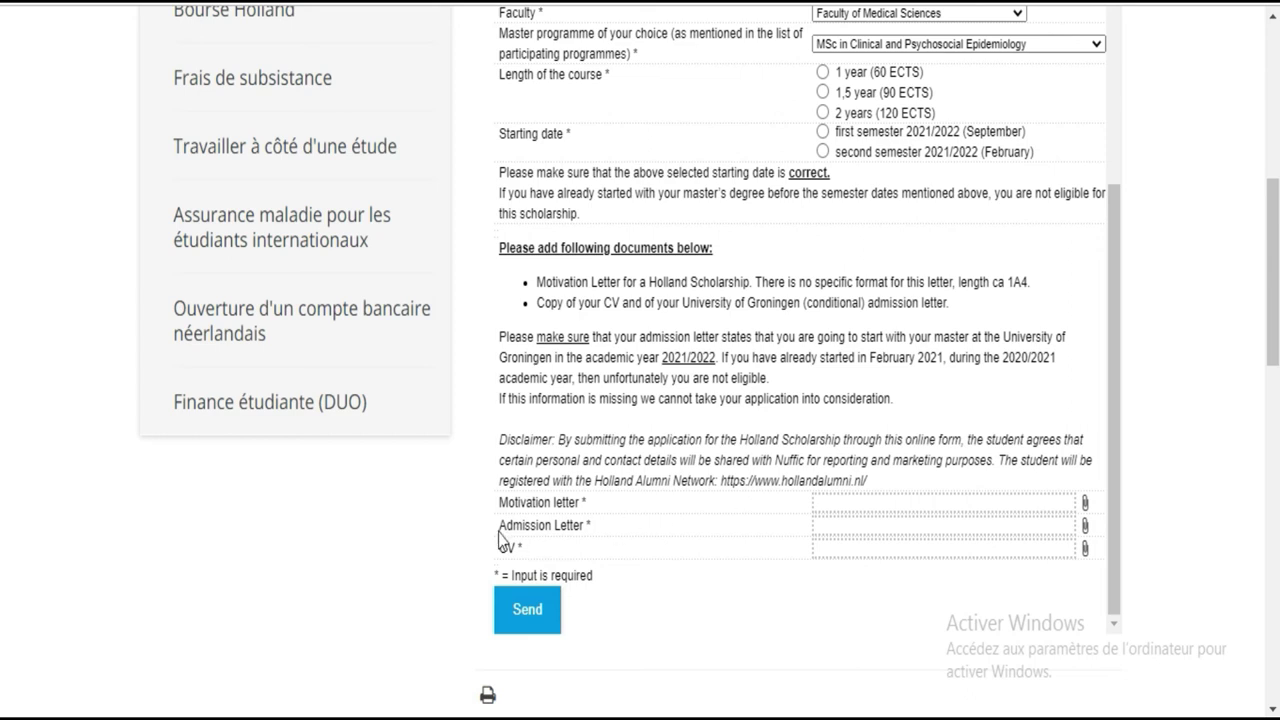
pyautogui.moveTo(498, 527); pyautogui.dragTo(586, 530)
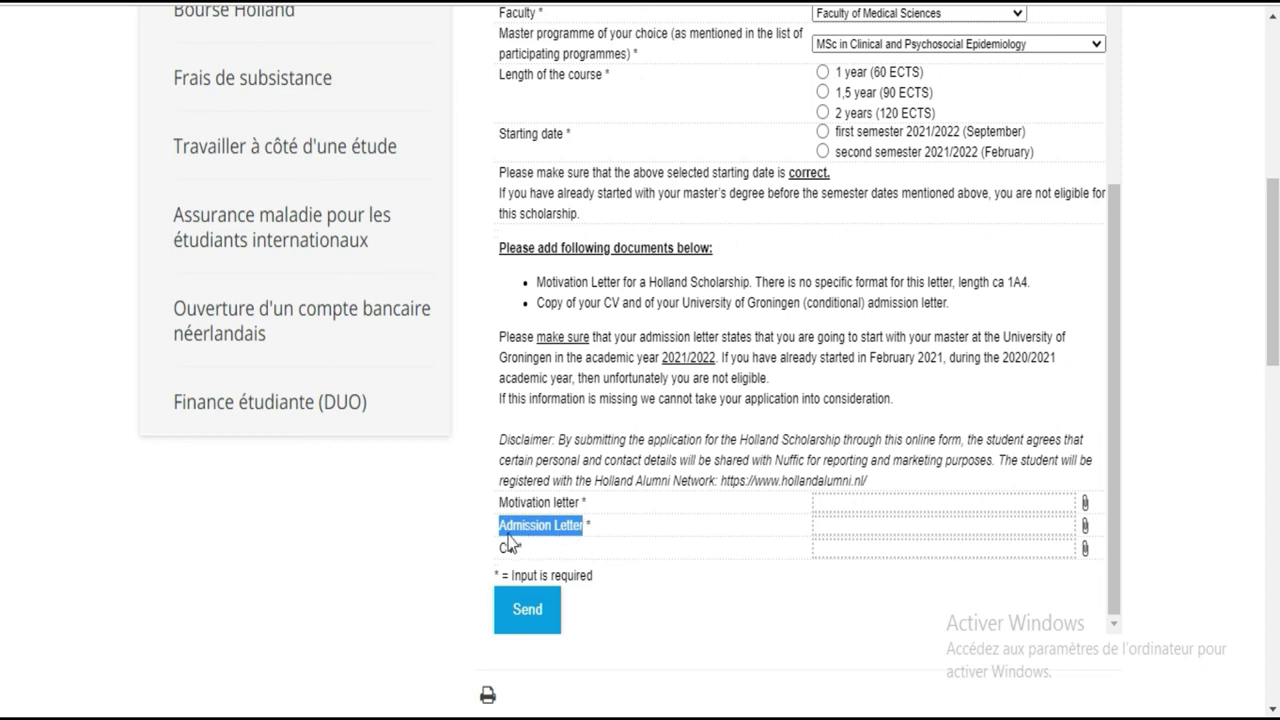
pyautogui.moveTo(502, 550); pyautogui.dragTo(530, 555)
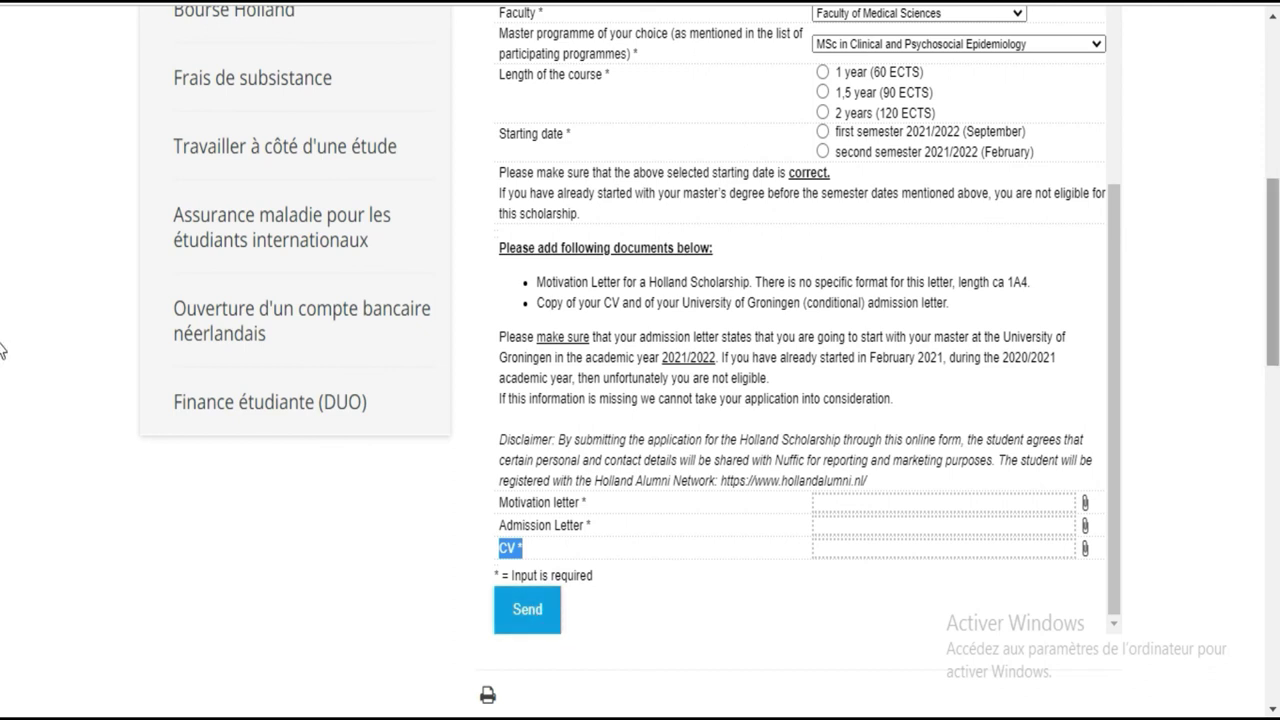
pyautogui.moveTo(1273, 315); pyautogui.dragTo(1273, 173)
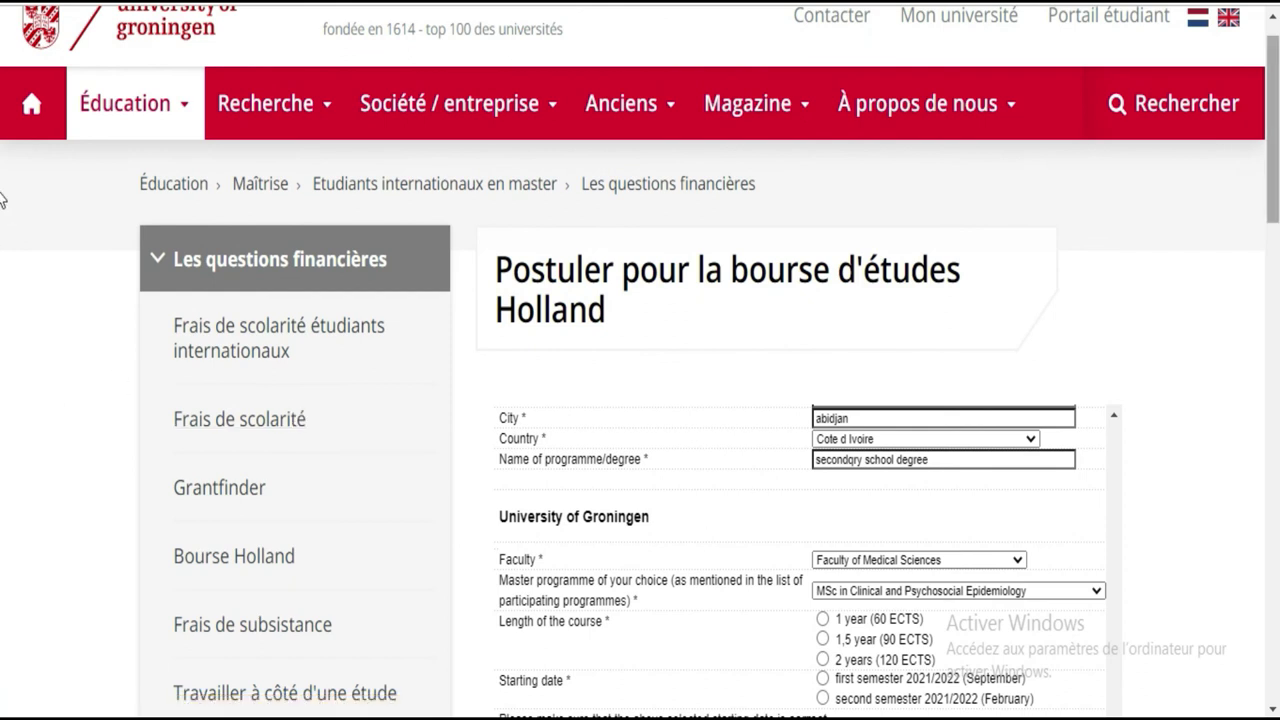
# Quit the form and open the 'des programmes mentionnés dans cette liste' eligible-programmes page
pyautogui.scroll(-3, 755, 495)
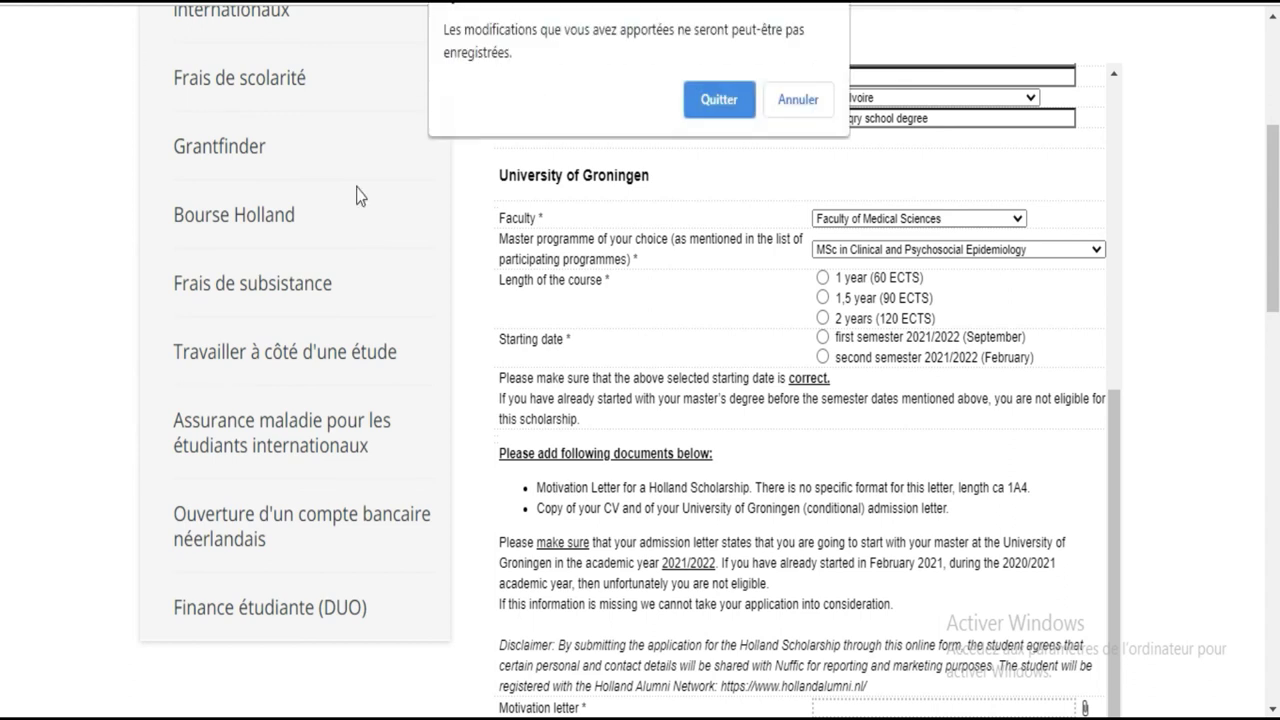
pyautogui.click(709, 104)
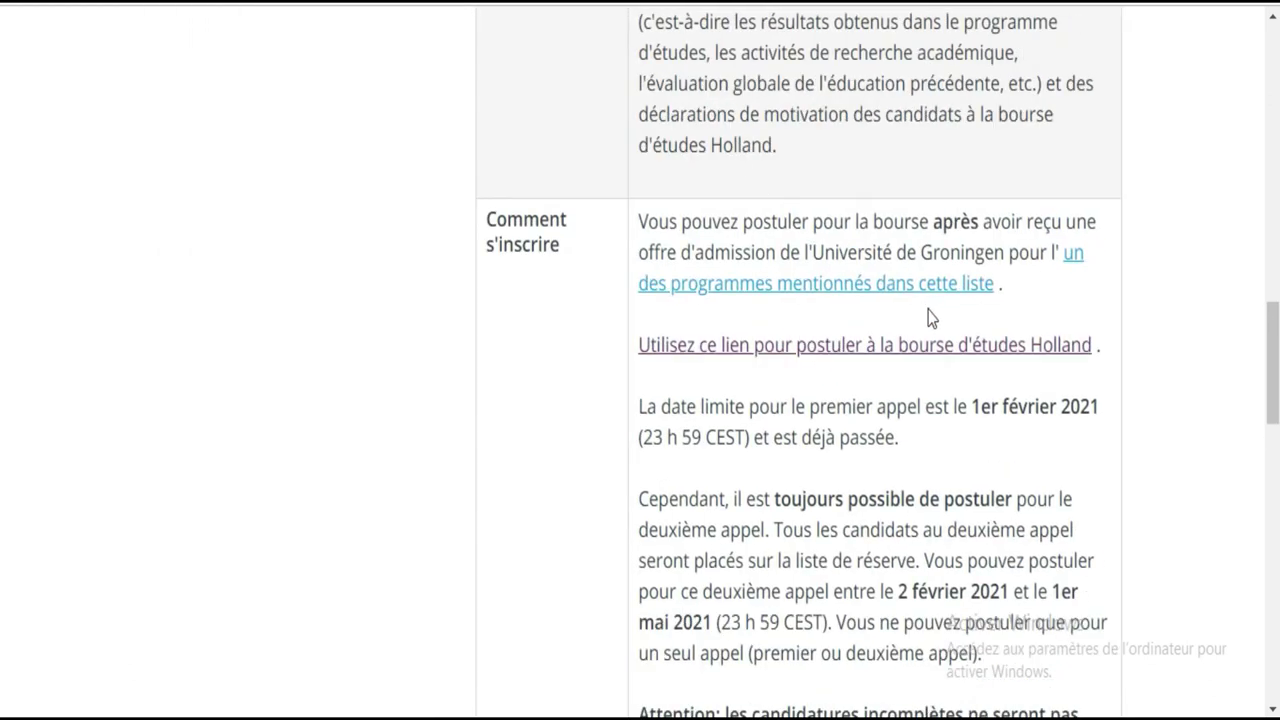
pyautogui.click(903, 287)
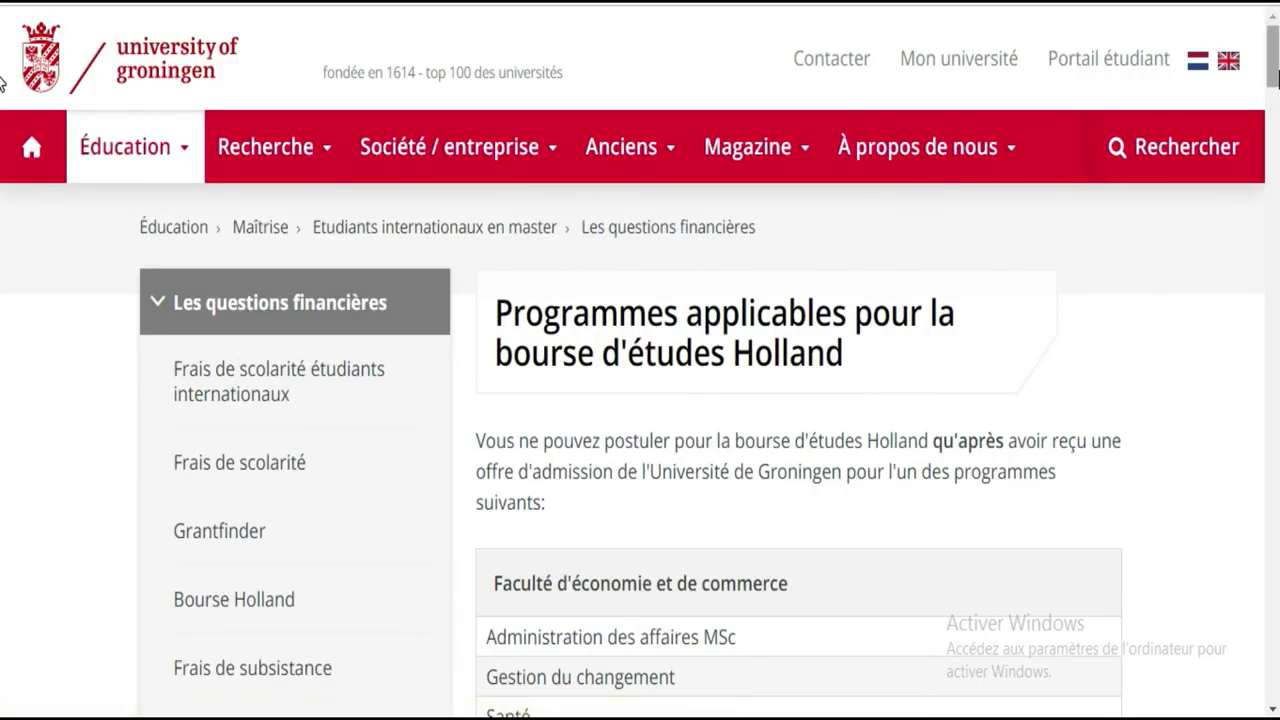
pyautogui.scroll(-6, 3, 125)
pyautogui.scroll(-5, 3, 135)
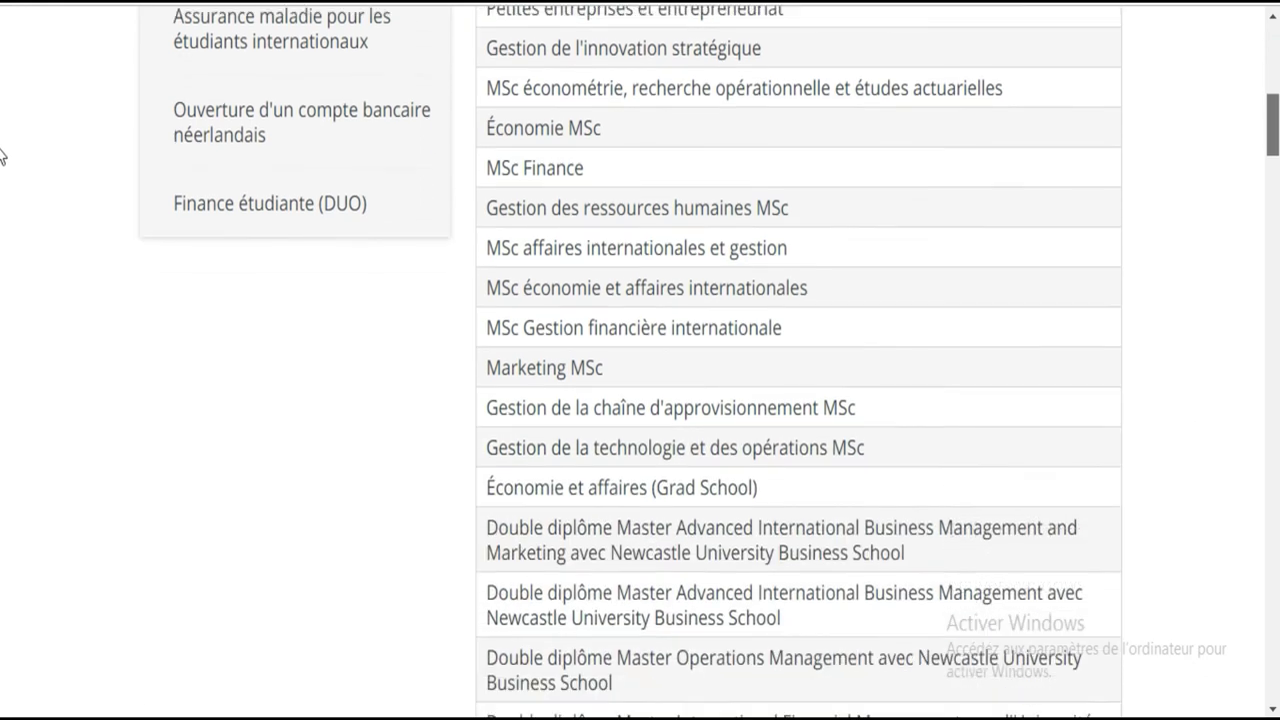